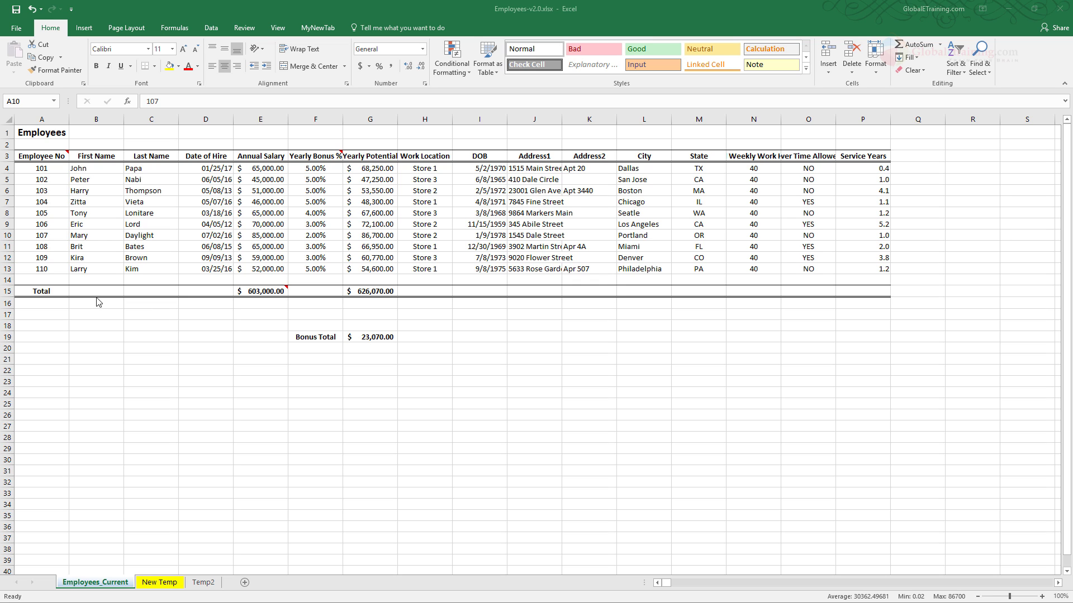
# - Copy the entire employee record in row 10 of the Employees_Current sheet
pyautogui.click(8, 237)
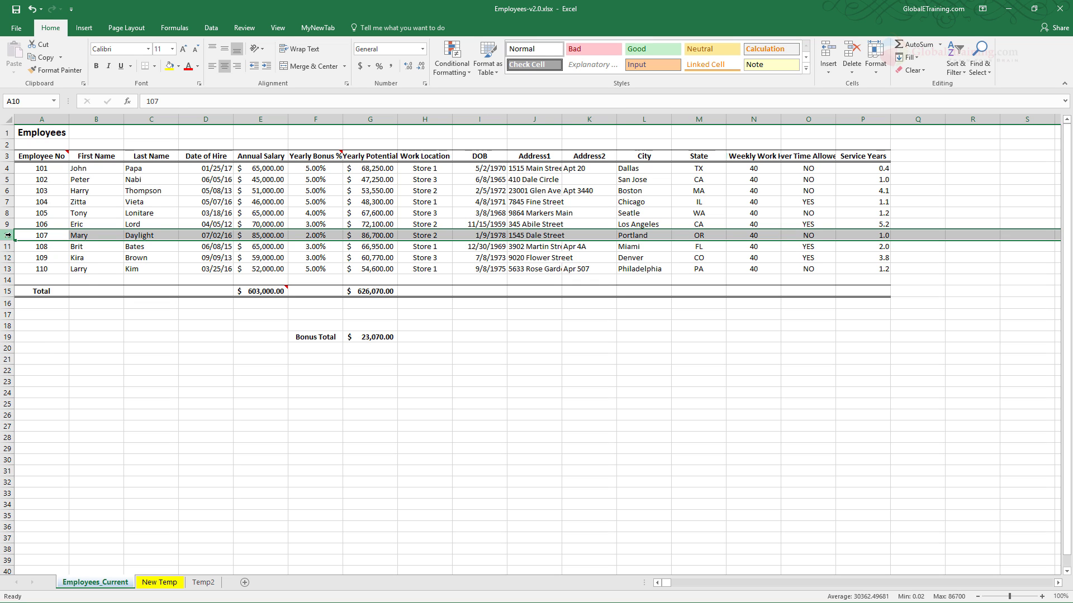
pyautogui.rightClick(9, 236)
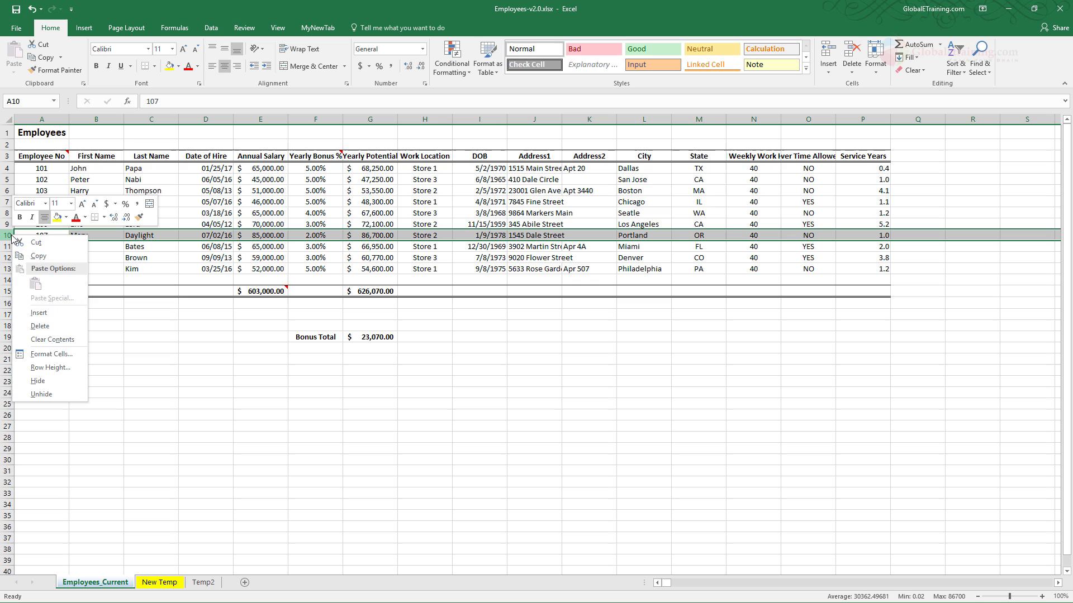
pyautogui.click(51, 256)
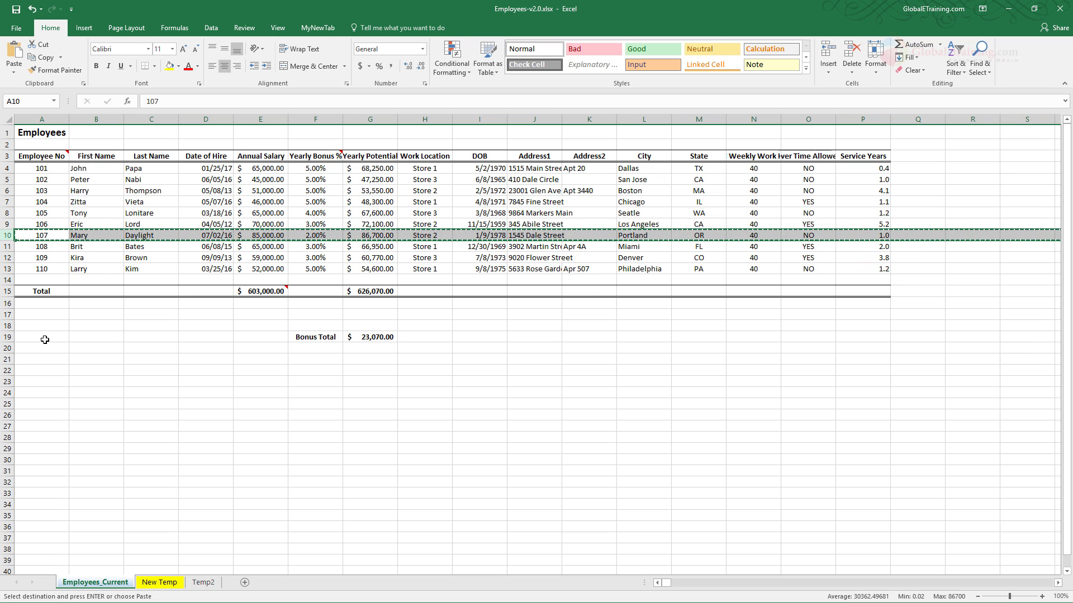
# - Try a regular Paste of the copied row over row 19, and undo the paste
pyautogui.click(4, 336)
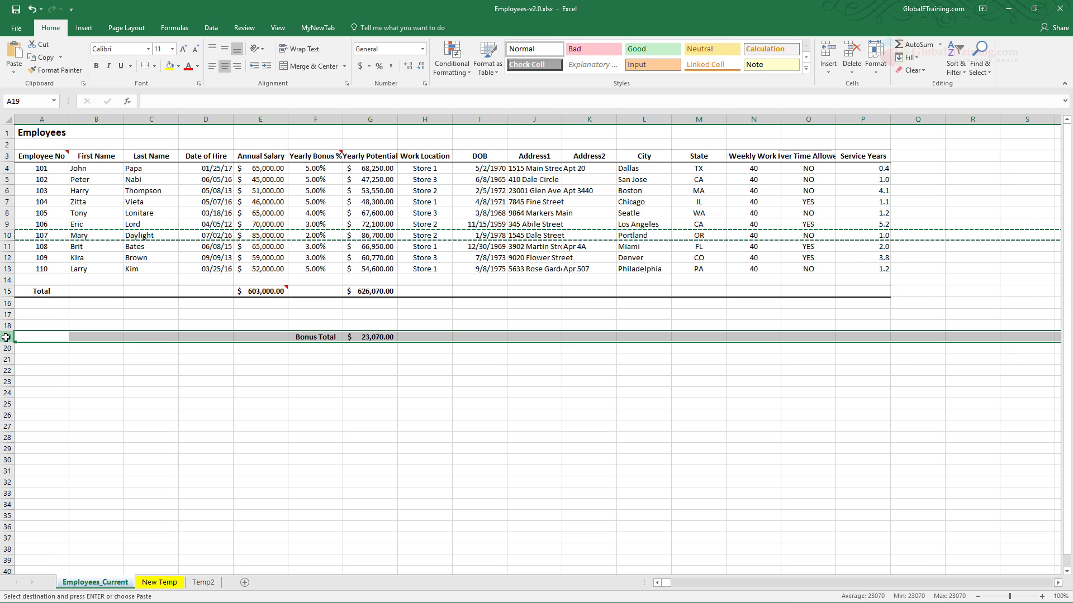
pyautogui.rightClick(8, 337)
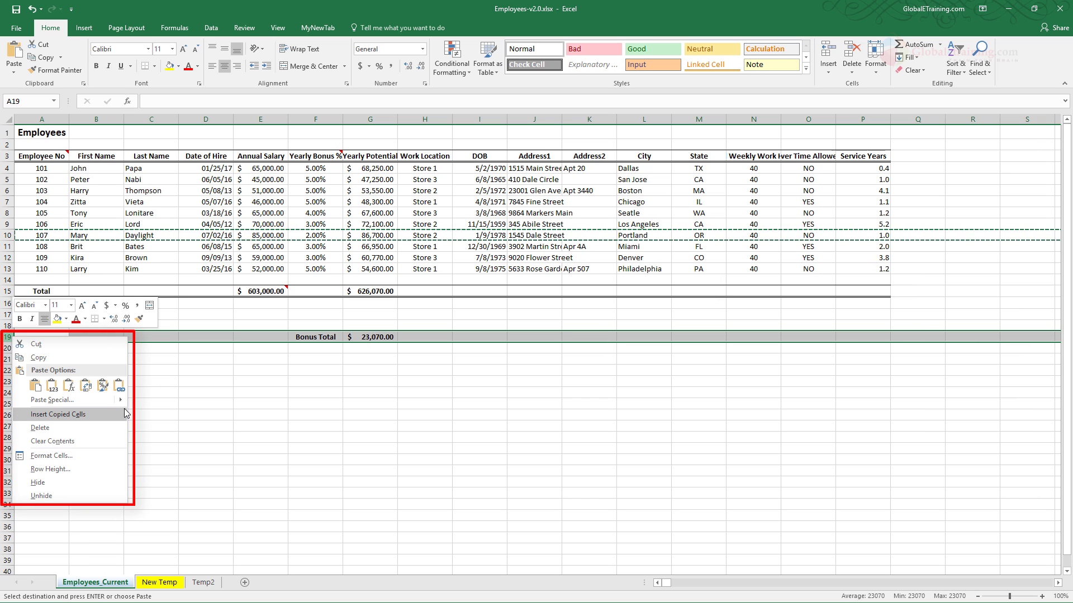
pyautogui.moveTo(121, 401)
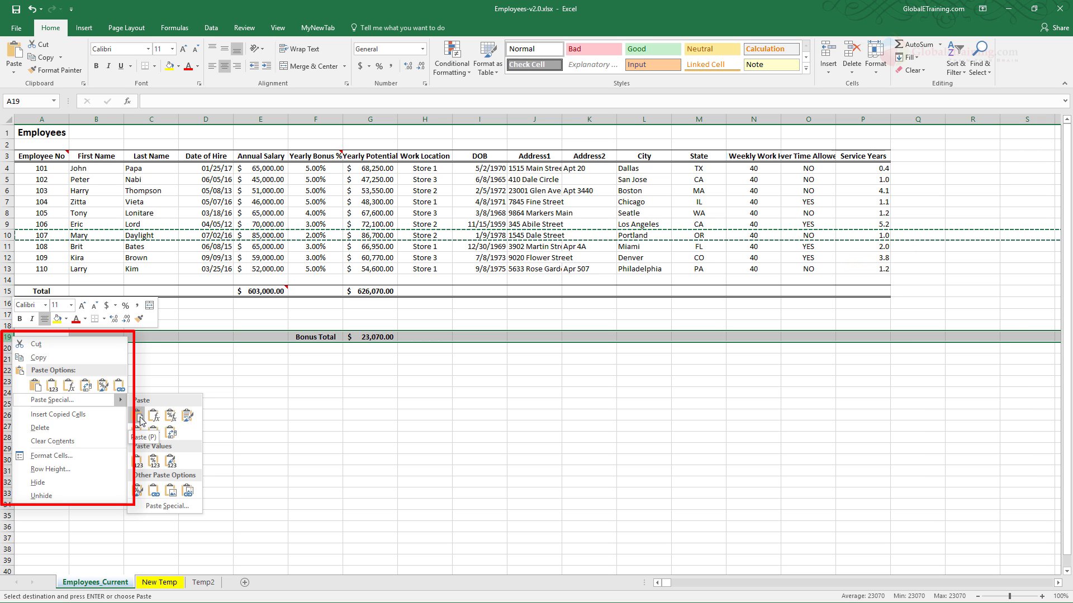
pyautogui.click(138, 417)
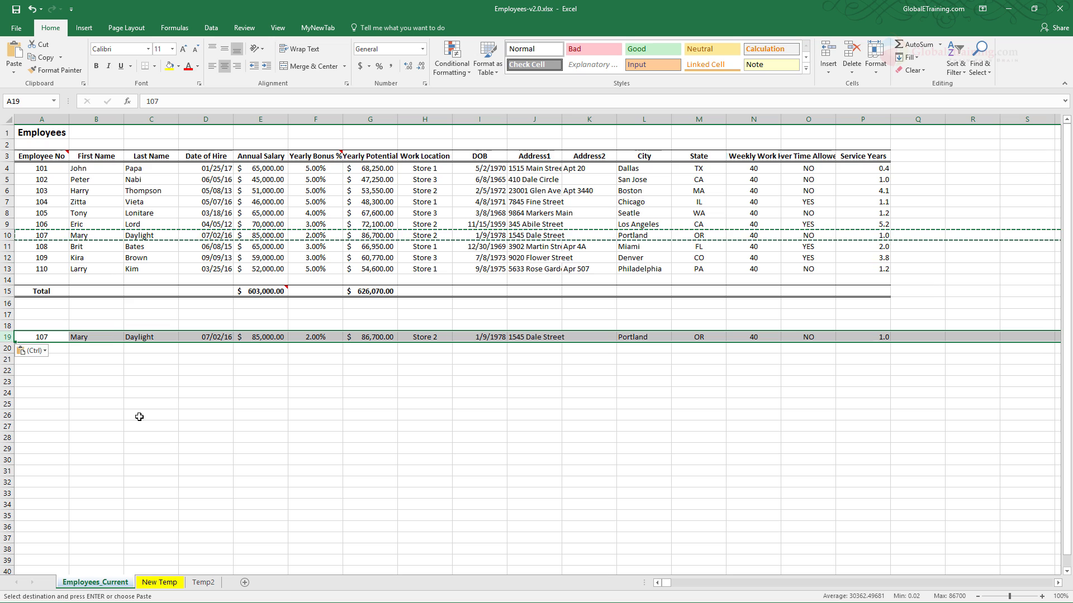
pyautogui.hotkey('ctrl', 'z')
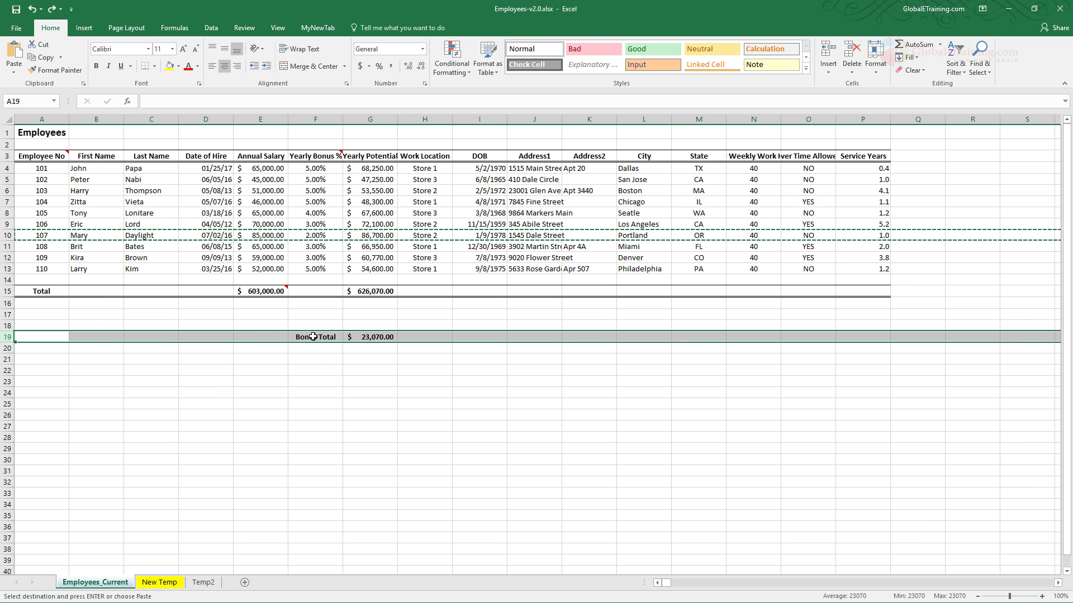
# - Insert the copied row at row 19, above the Bonus Total line, and clear the inserted row's contents
pyautogui.rightClick(8, 338)
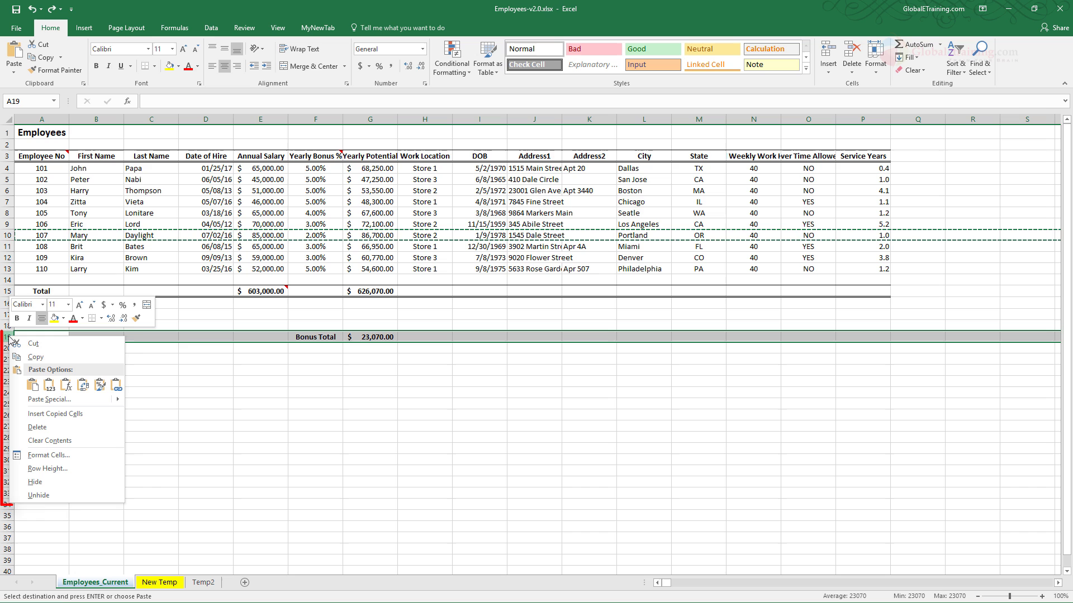
pyautogui.click(80, 414)
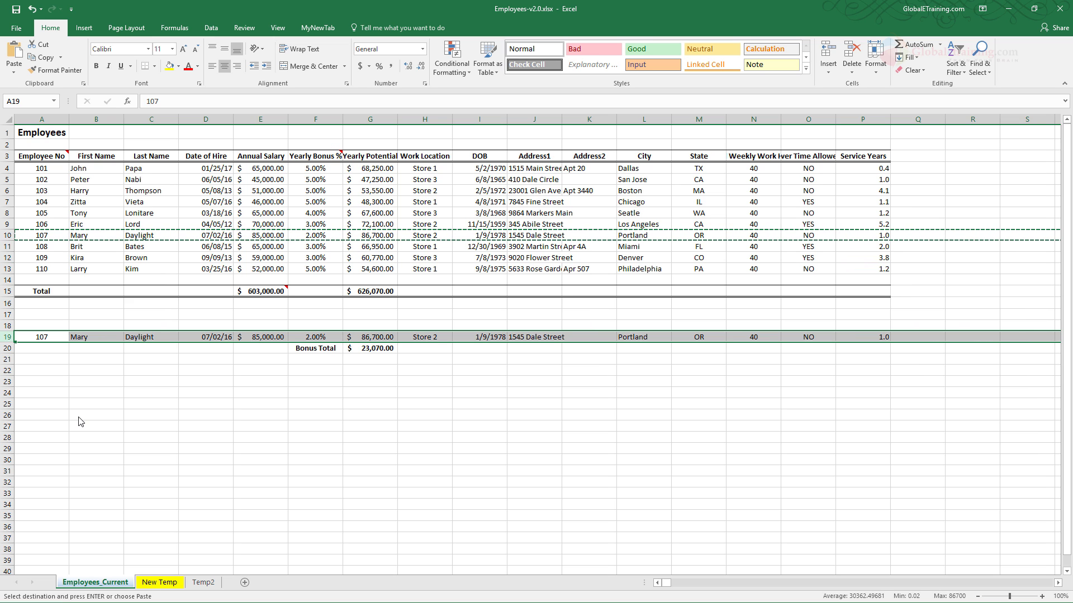
pyautogui.press('Delete')
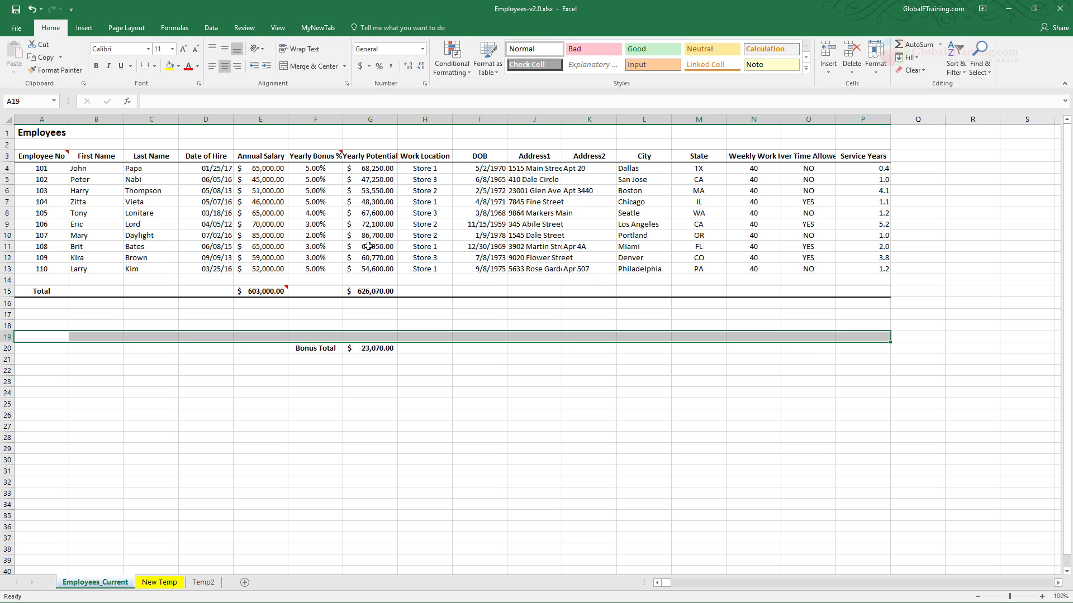
# - Copy the entire Date of Hire column, column D
pyautogui.click(209, 119)
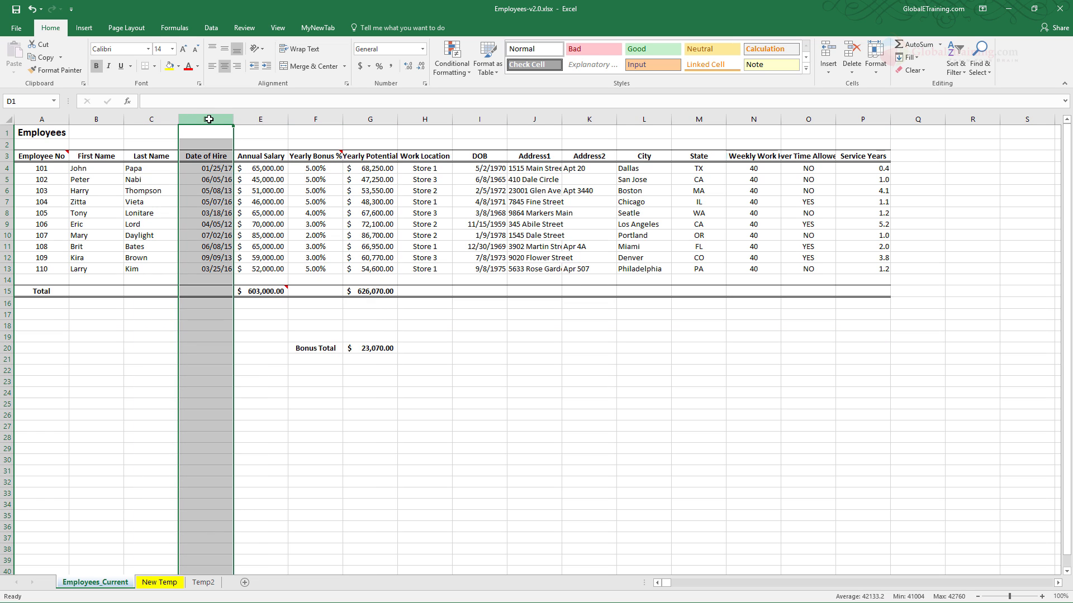
pyautogui.rightClick(209, 120)
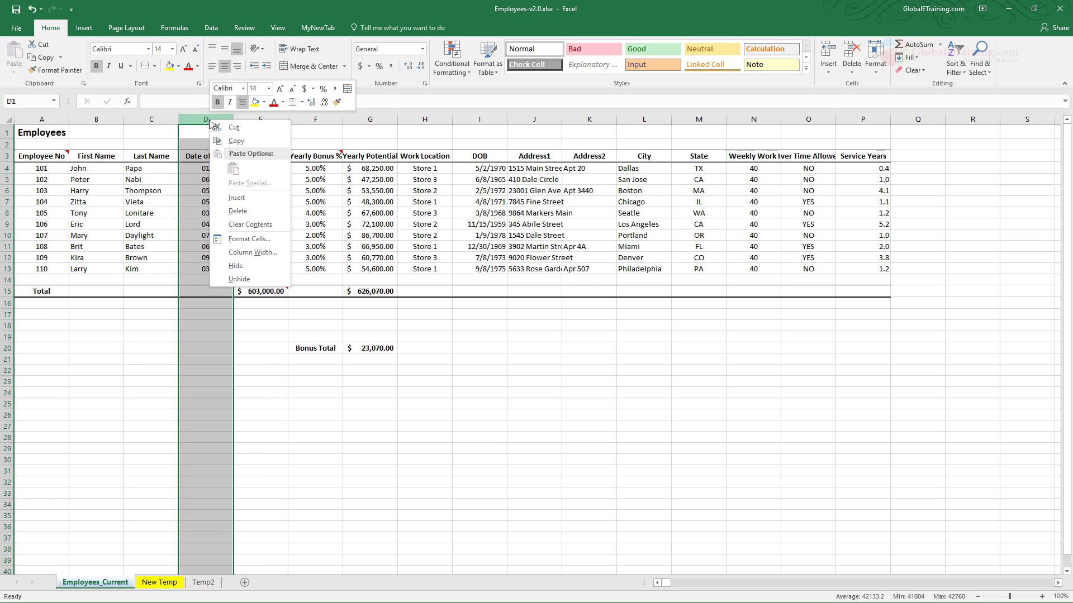
pyautogui.click(242, 142)
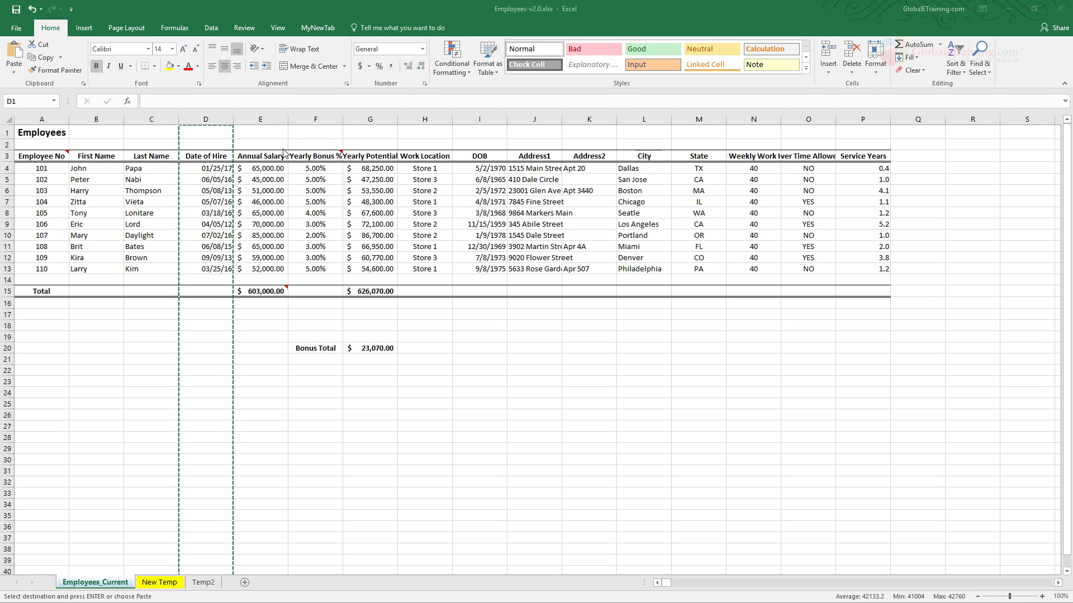
# - Try a regular Paste of the copied column over the Service Years column P, and undo the paste
pyautogui.click(869, 120)
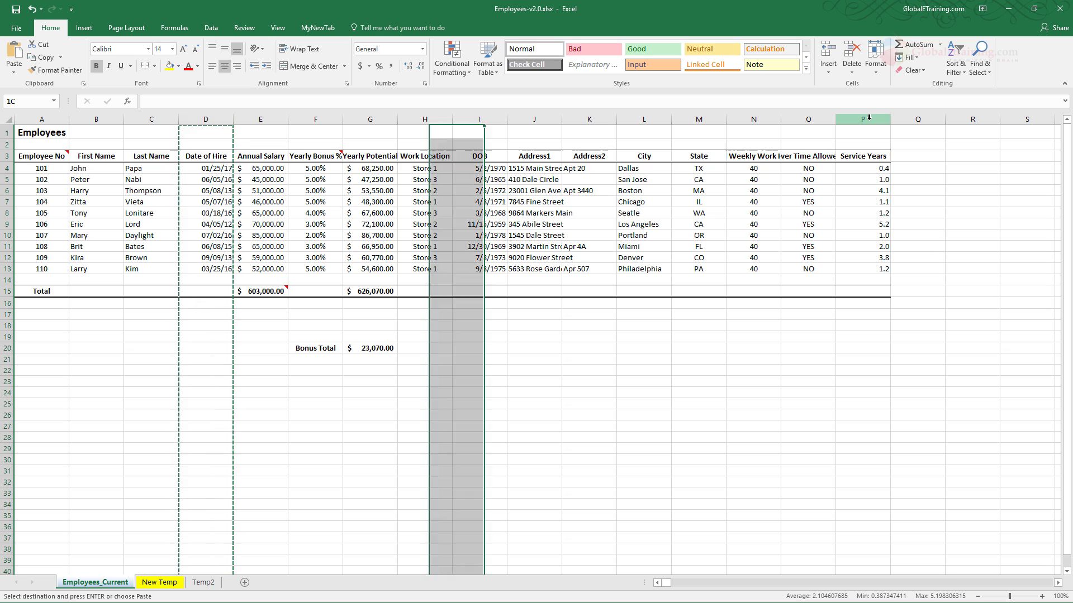
pyautogui.rightClick(869, 120)
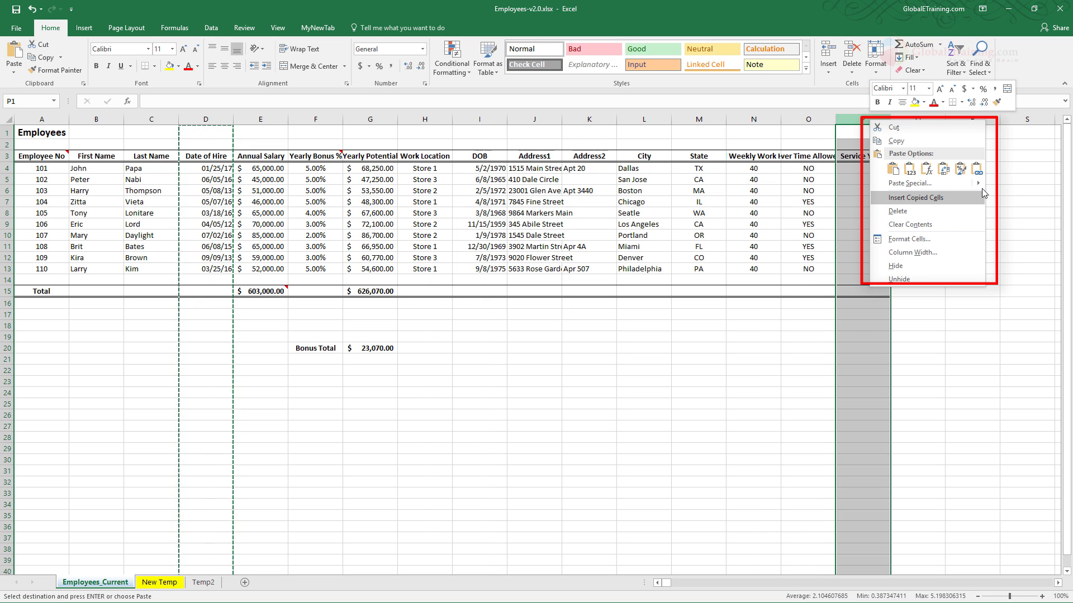
pyautogui.moveTo(960, 183)
pyautogui.click(996, 200)
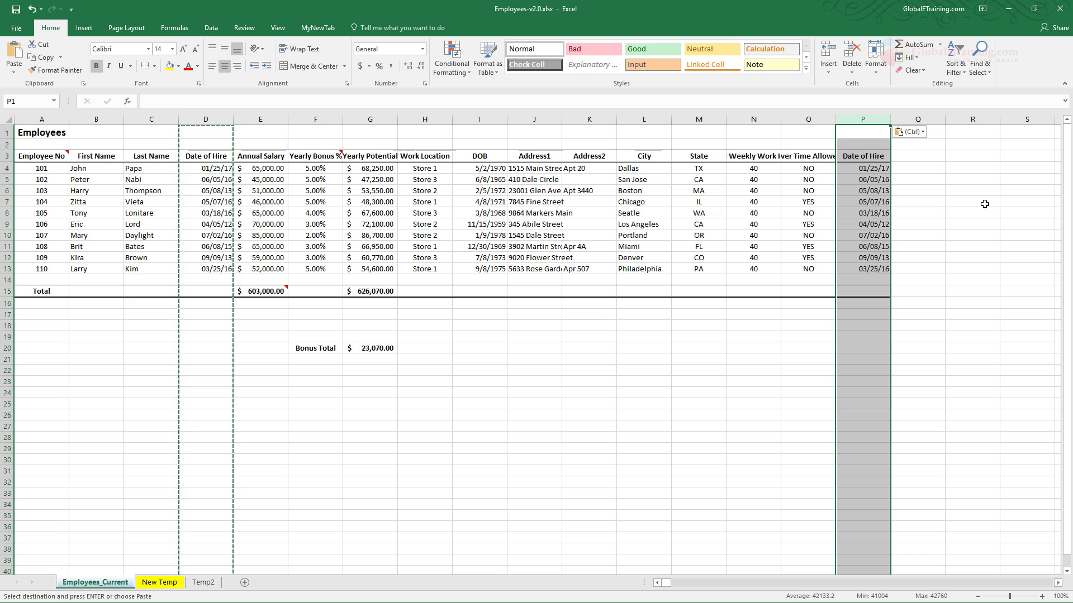
pyautogui.hotkey('ctrl', 'z')
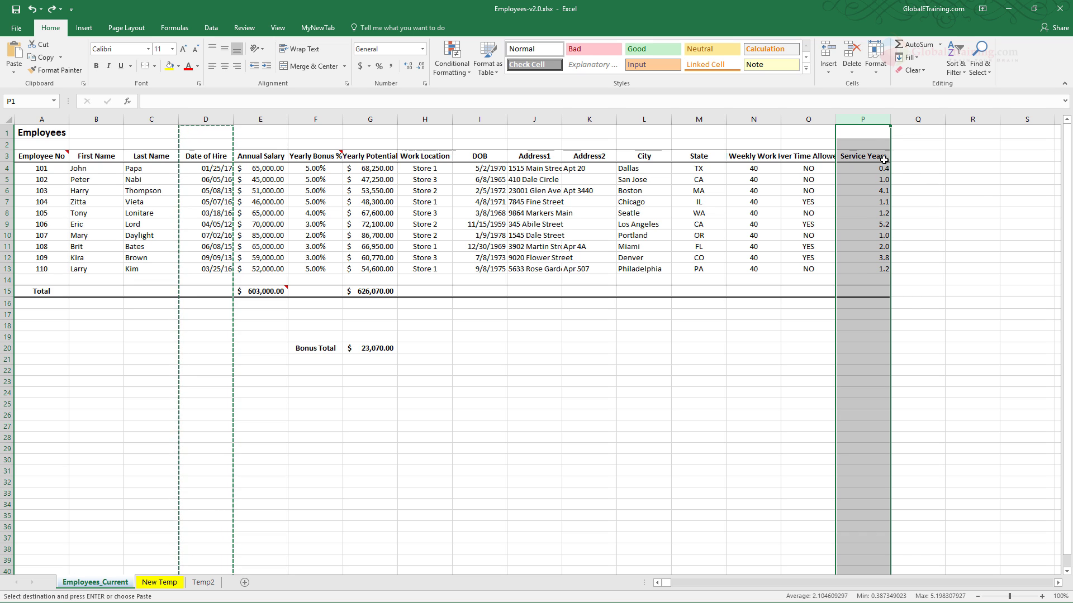
# - Insert the copied Date of Hire column at column P, before Service Years, and end copy mode
pyautogui.rightClick(877, 121)
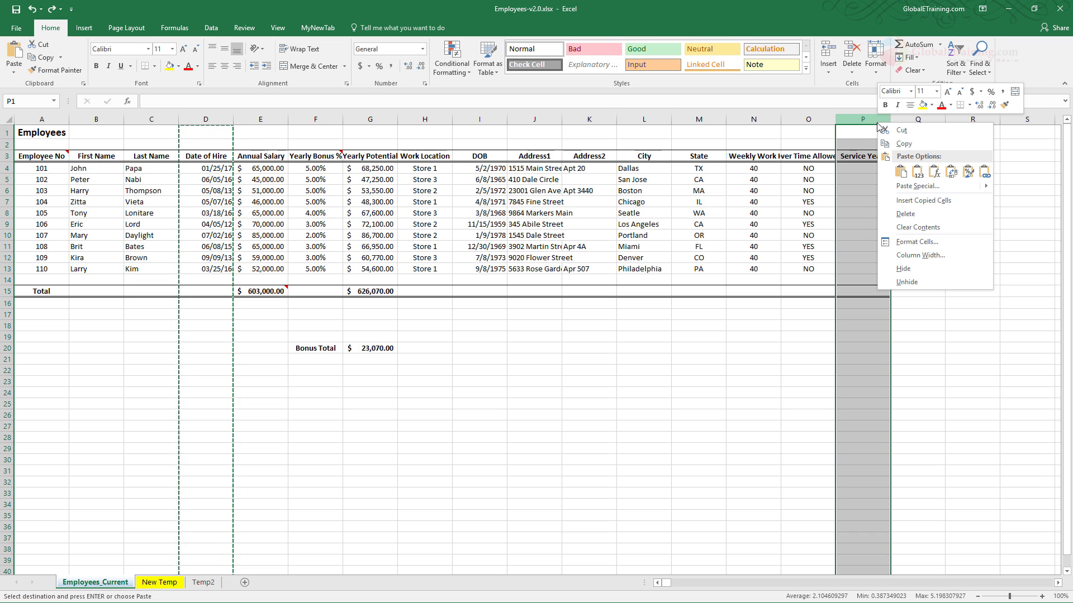
pyautogui.click(925, 202)
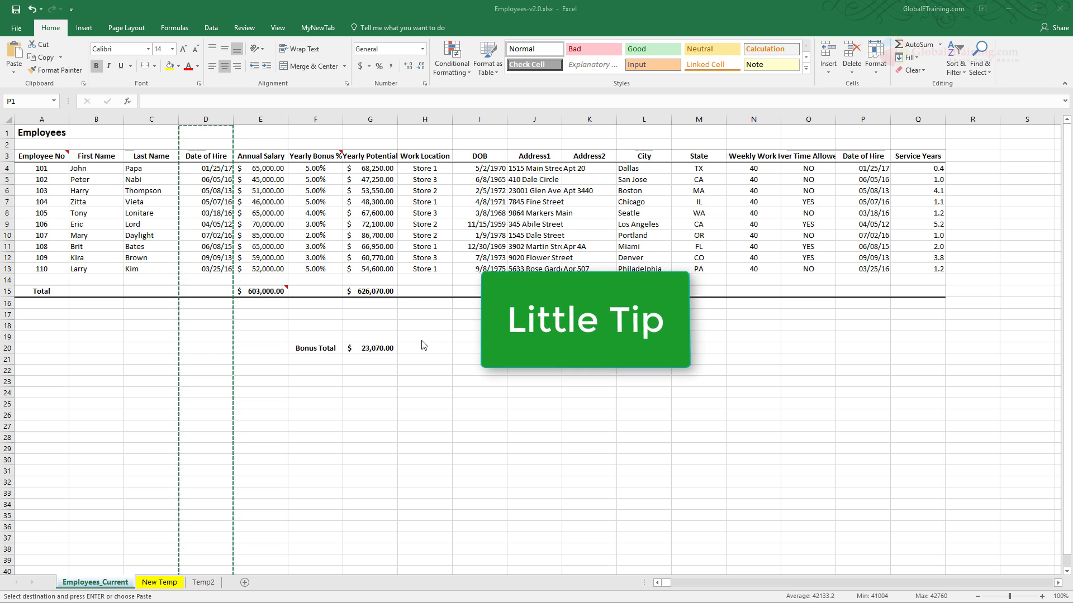
pyautogui.press('Escape')
# - Fill the empty cell F22 with yellow
pyautogui.click(305, 350)
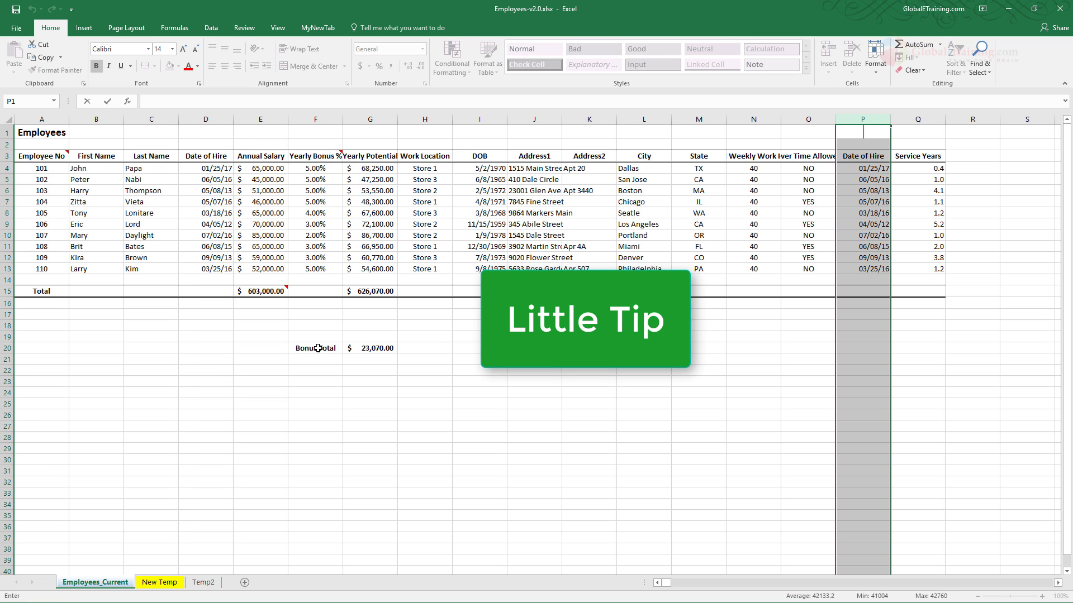
pyautogui.click(327, 371)
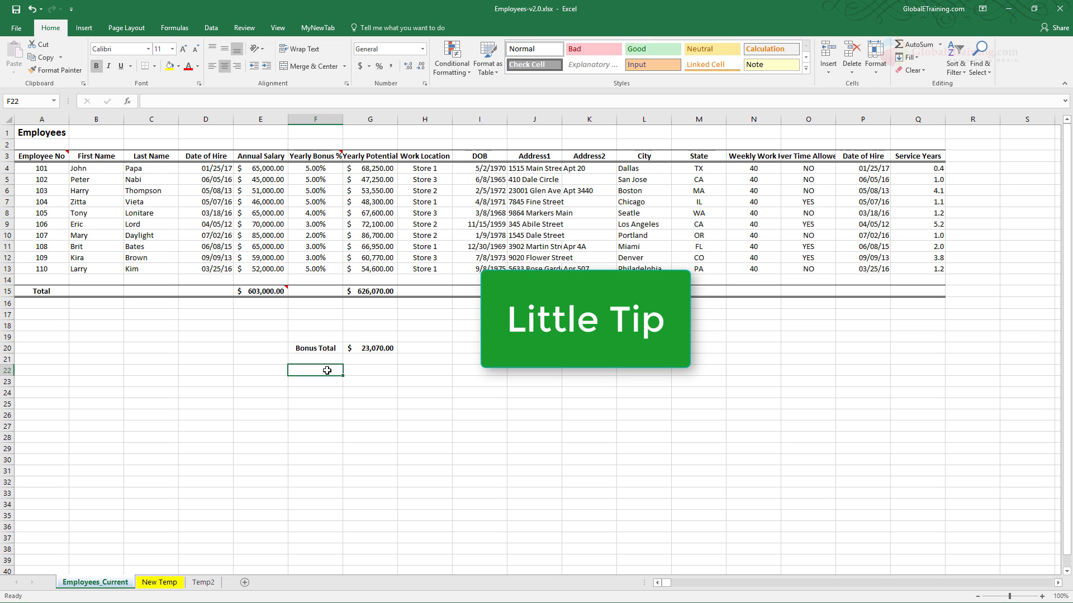
pyautogui.press('F4')
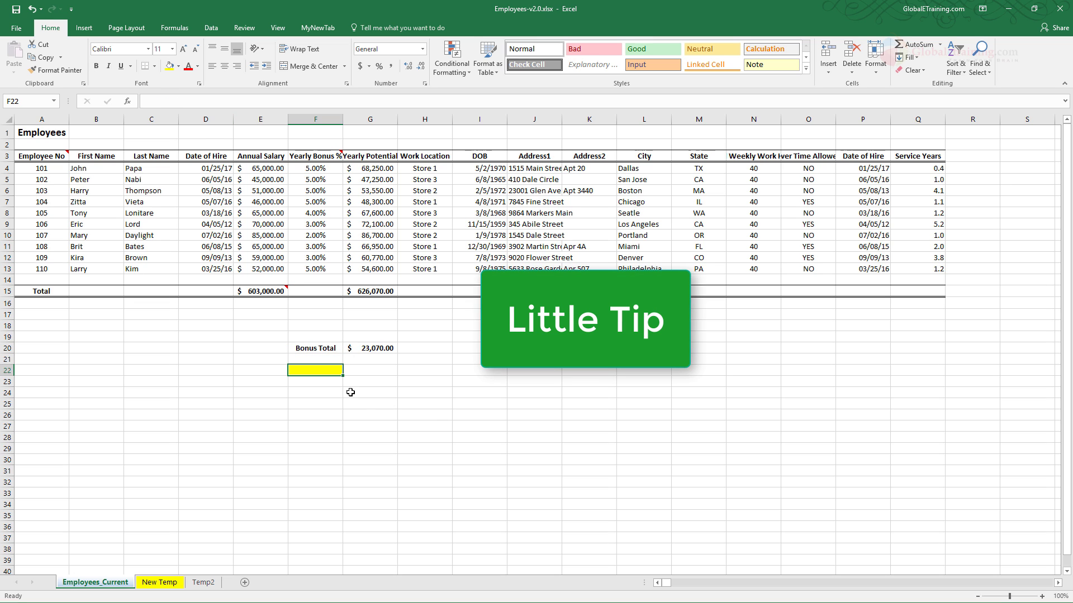
# - Copy the Bonus Total label from F20 into F22, and clear F22's contents again
pyautogui.click(313, 347)
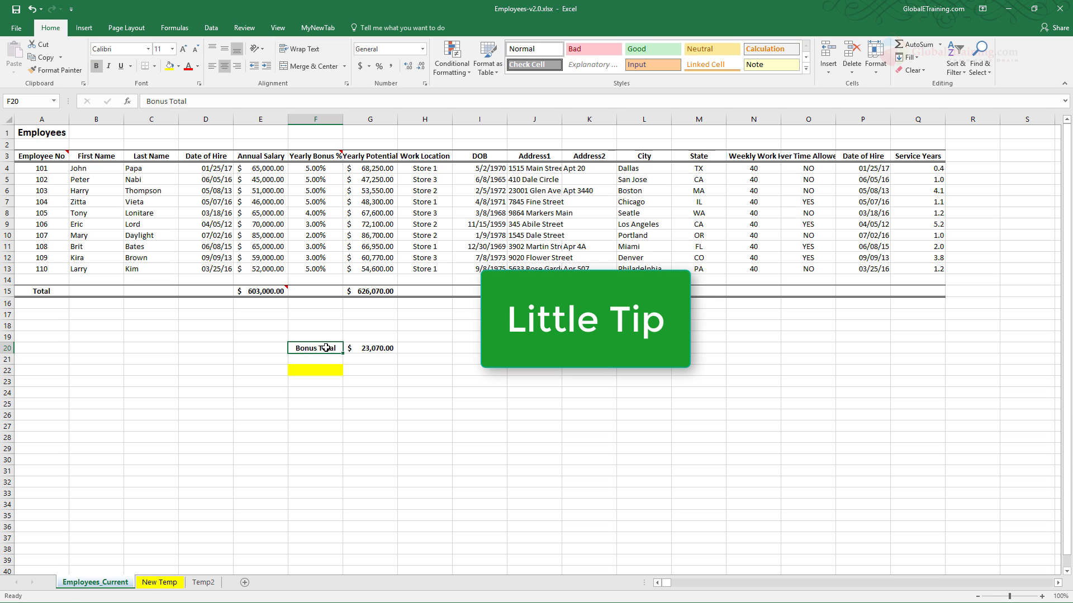
pyautogui.hotkey('ctrl', 'c')
pyautogui.click(331, 372)
pyautogui.hotkey('ctrl', 'v')
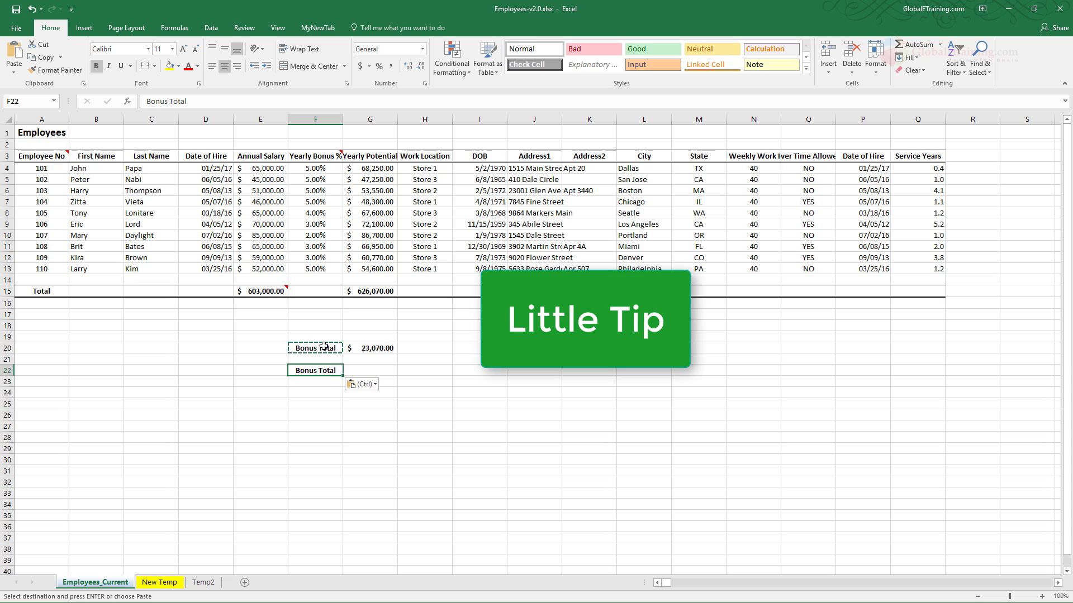
pyautogui.press('Escape')
pyautogui.press('Delete')
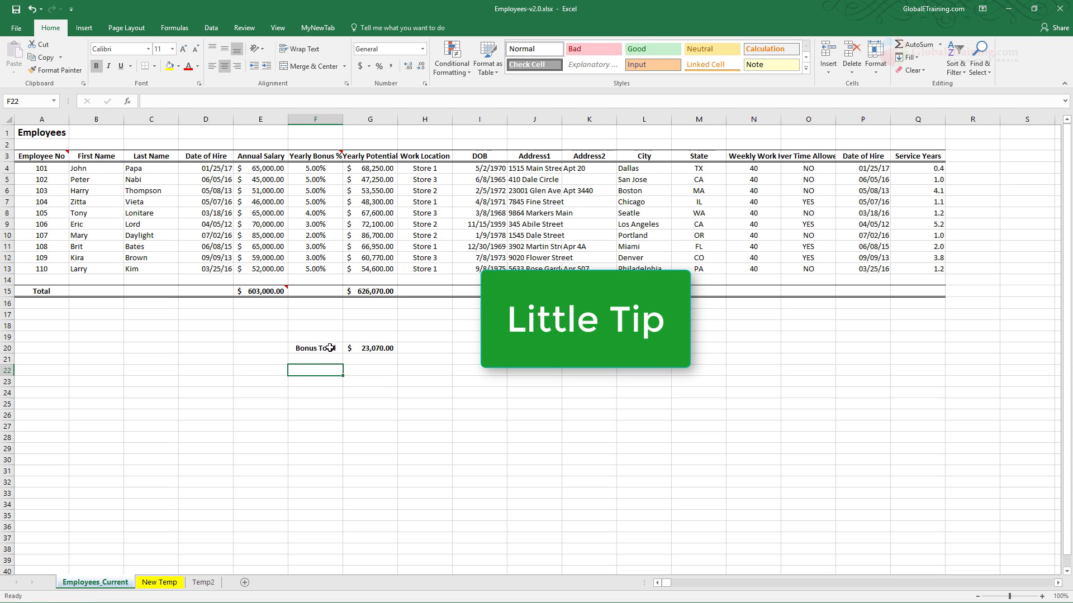
# - Copy the Bonus Total label in F20, and cancel the pending copy by opening empty cell C19 for editing
pyautogui.click(330, 348)
pyautogui.hotkey('ctrl', 'c')
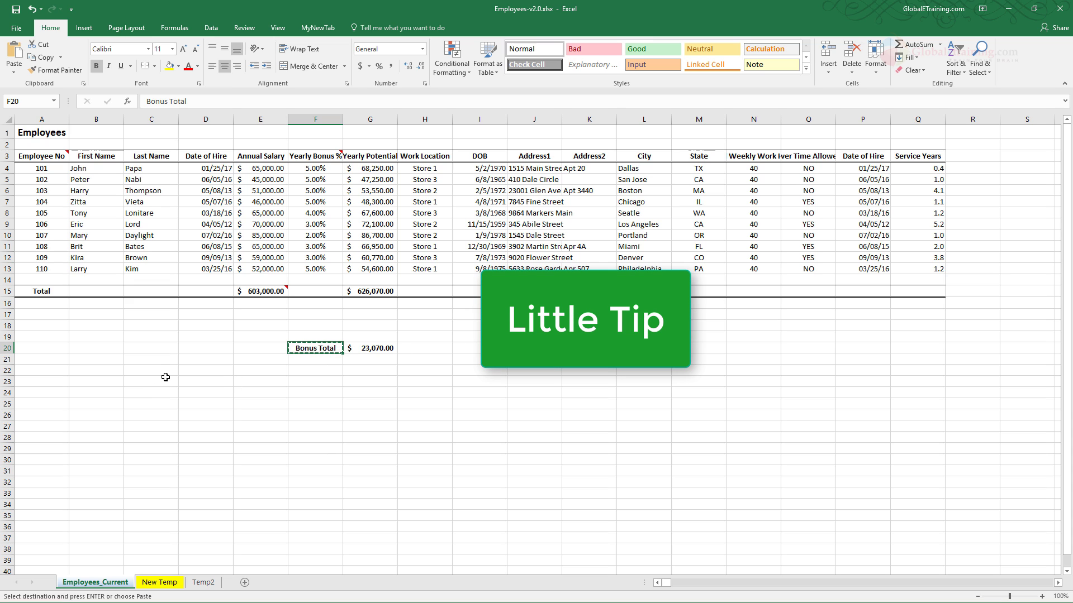
pyautogui.doubleClick(148, 336)
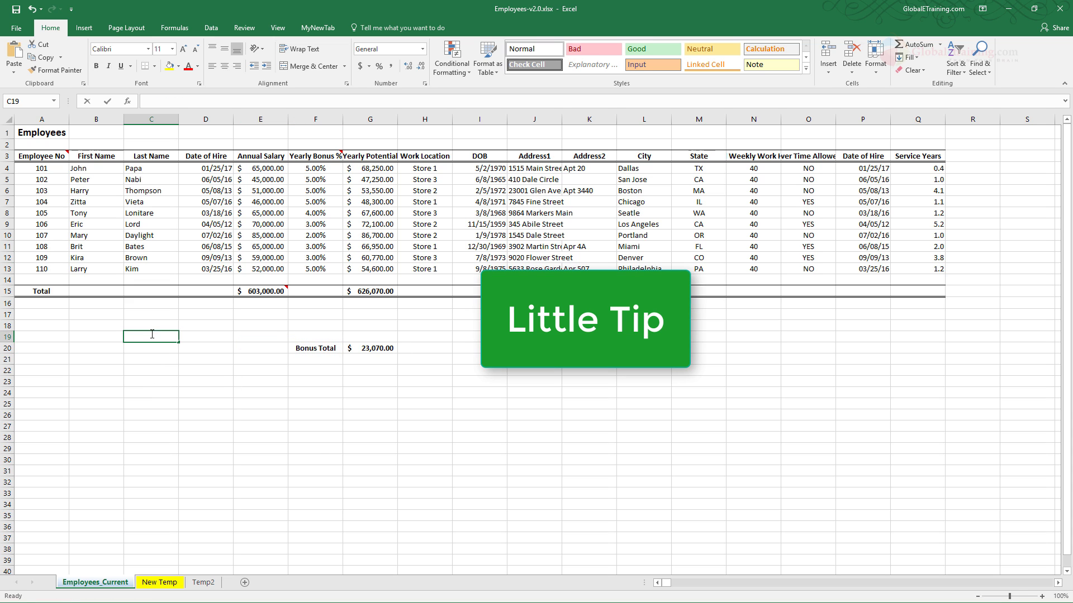
pyautogui.click(315, 371)
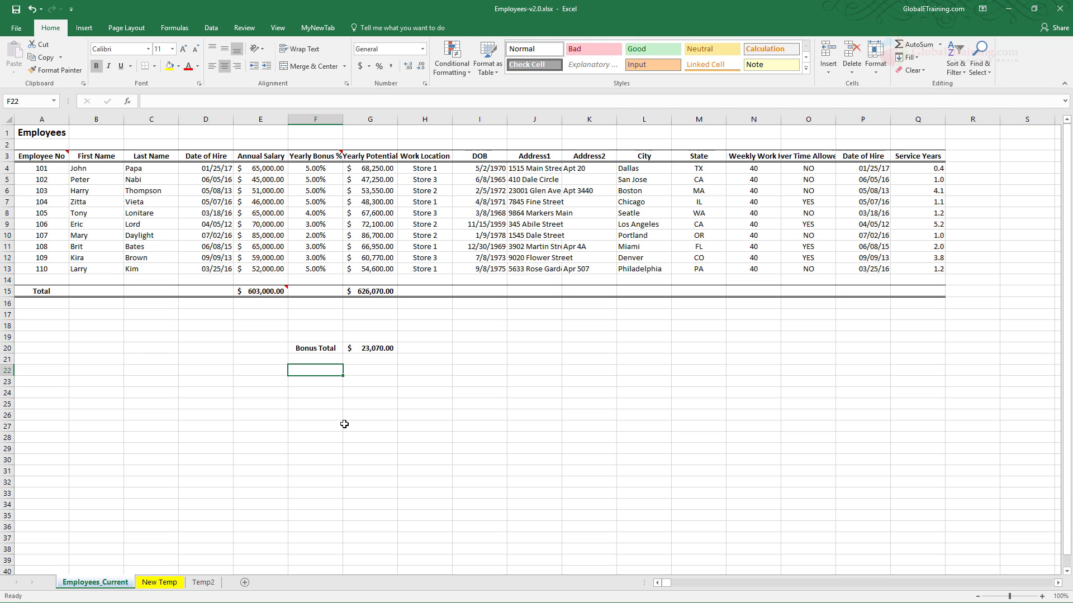
# - Copy the entire row 10, and cancel the pending copy by opening cell A17 for editing
pyautogui.click(7, 236)
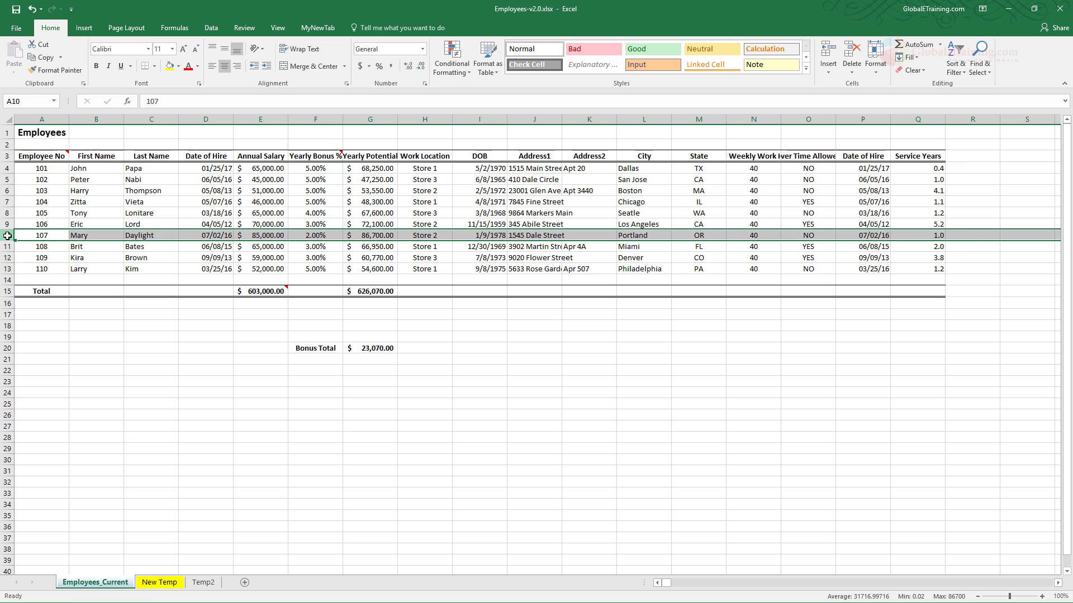
pyautogui.hotkey('ctrl', 'c')
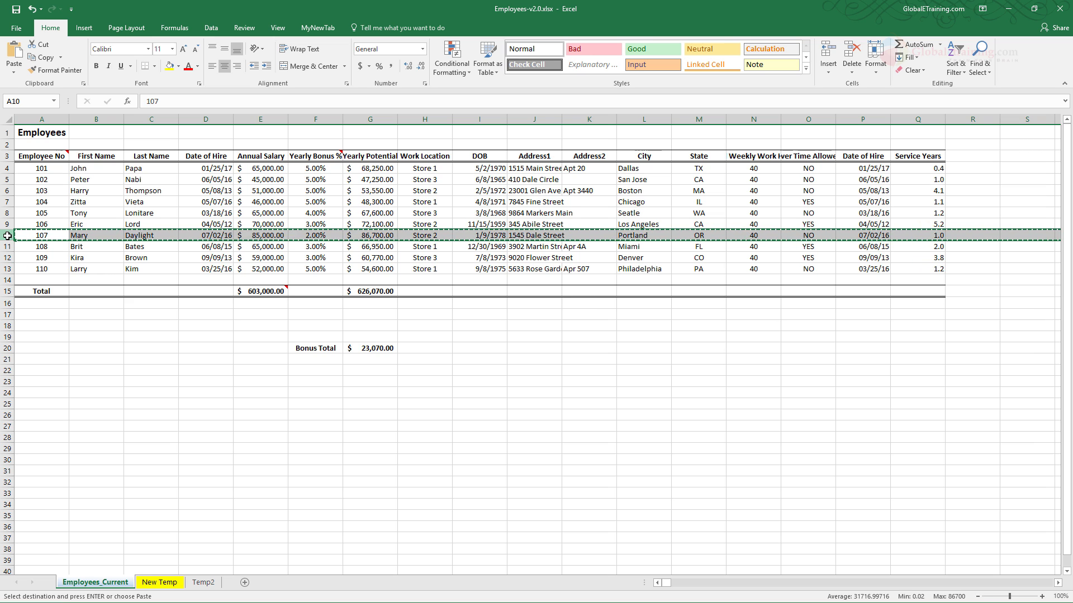
pyautogui.click(47, 314)
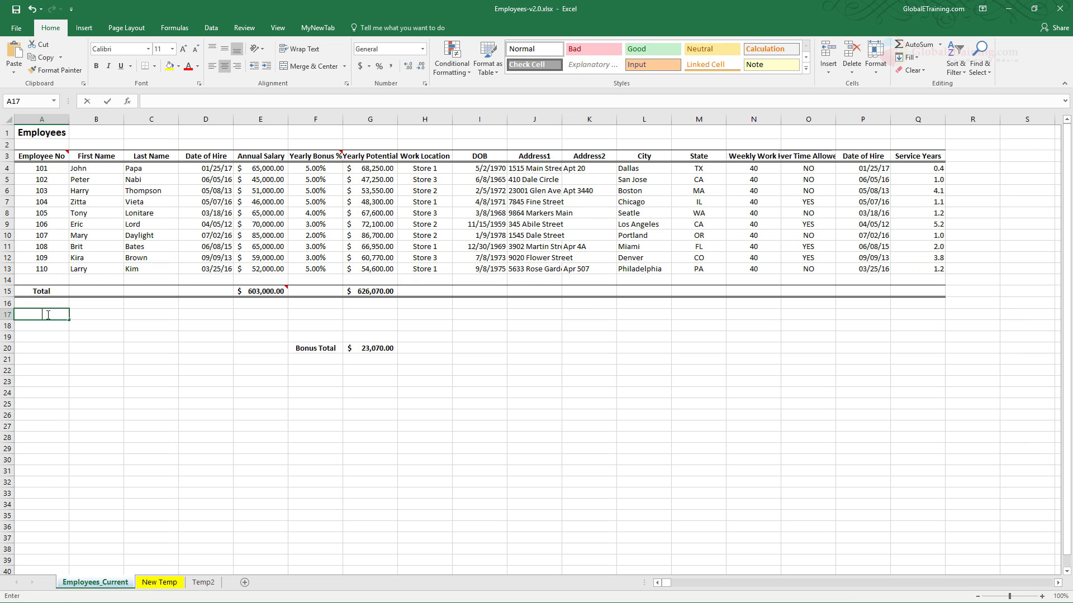
# - Insert a blank row at row 19, above the Bonus Total line
pyautogui.click(9, 337)
pyautogui.rightClick(9, 337)
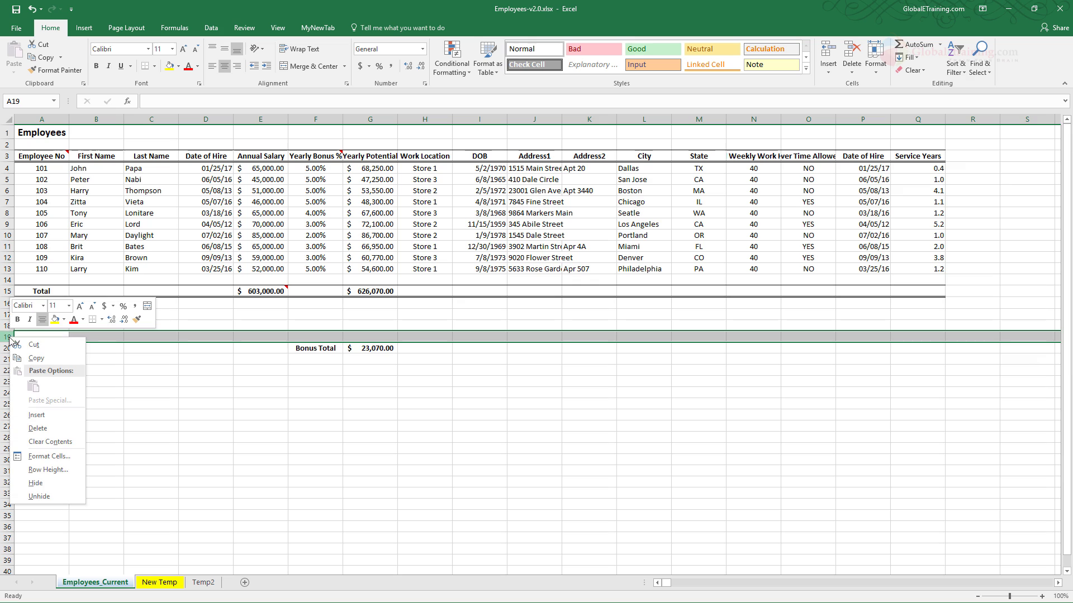
pyautogui.click(53, 415)
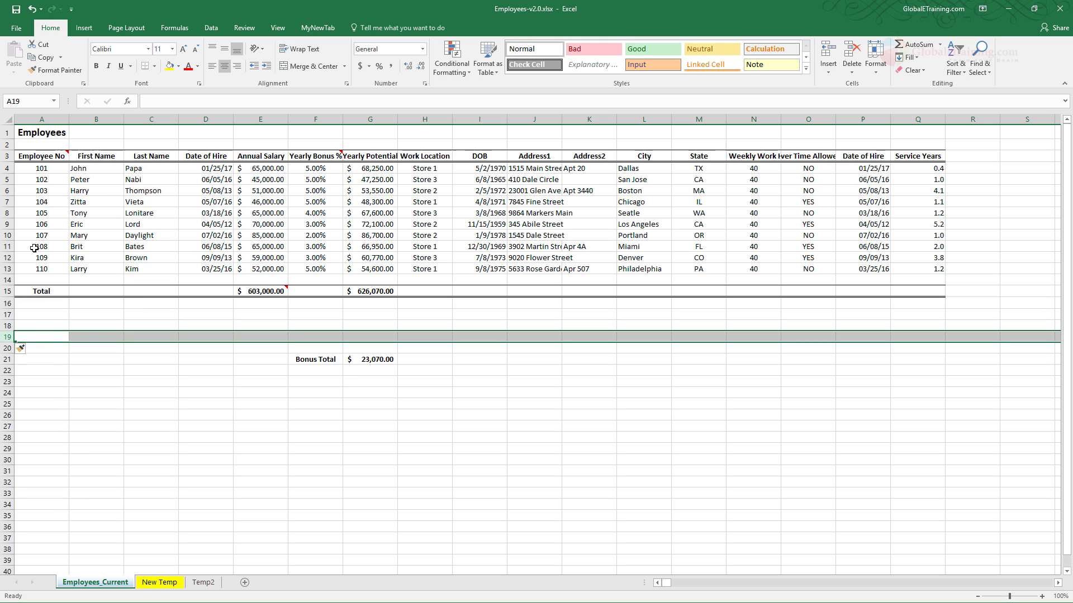